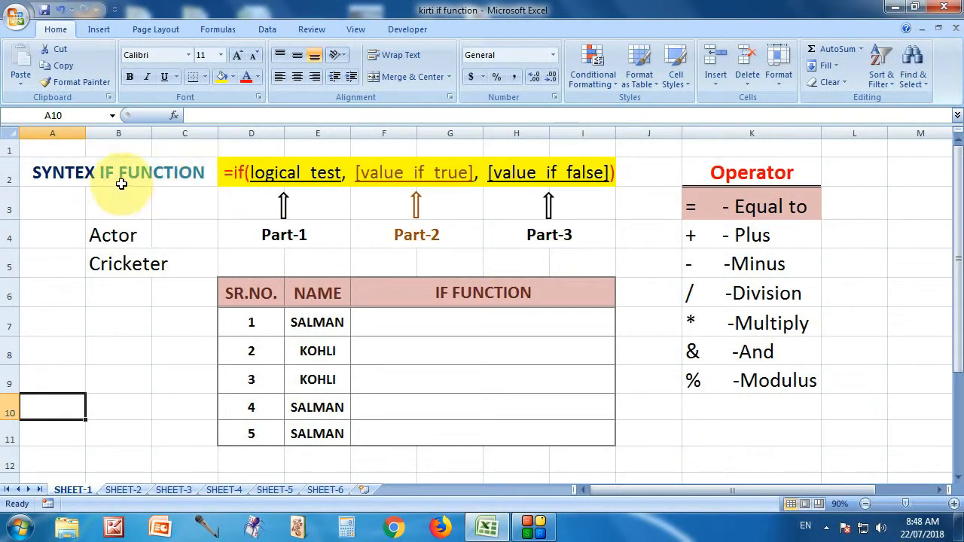
Examine the IF function syntax, the Operator list and the entries in the NAME column on SHEET-1.
left_click(118, 177)
left_click(246, 173)
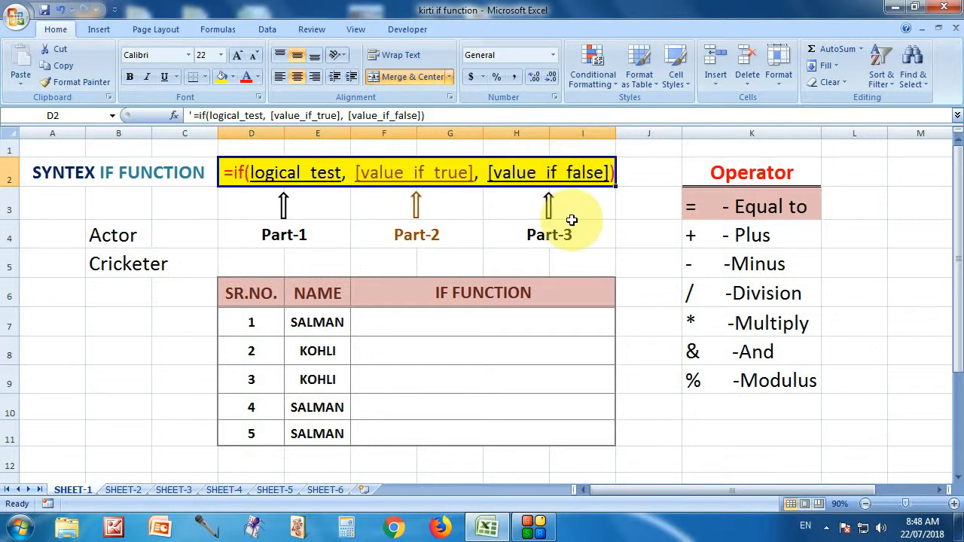
left_click(753, 177)
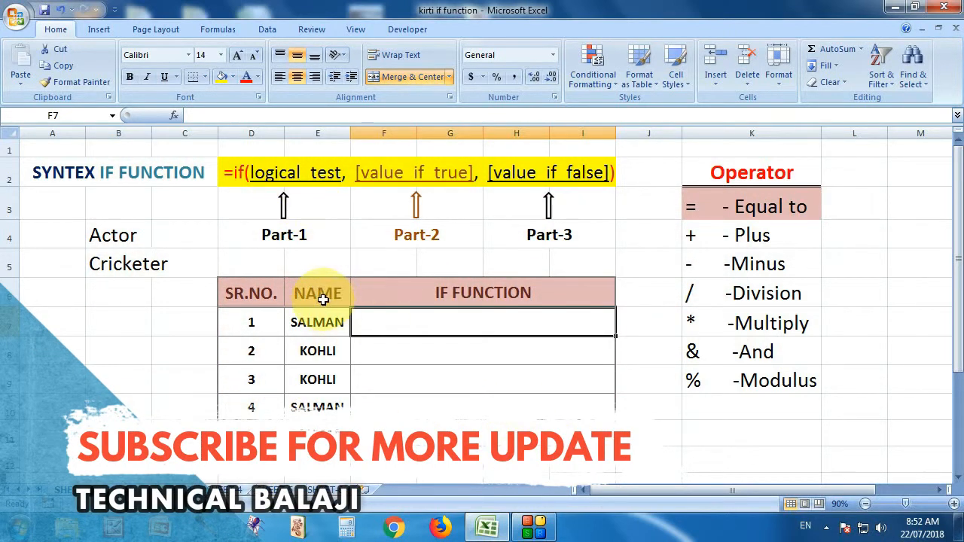
left_click(322, 299)
left_click(327, 318)
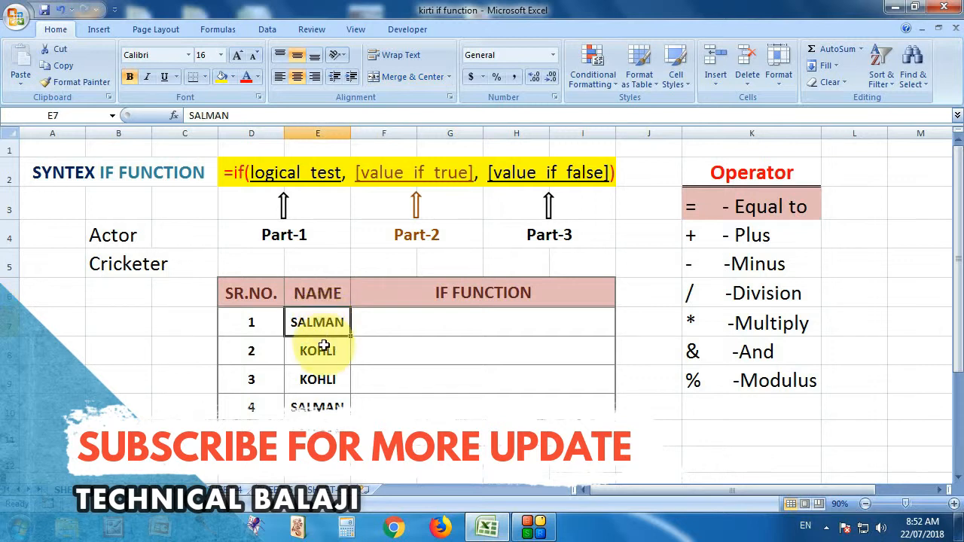
left_click(326, 351)
left_click(320, 379)
left_click(320, 405)
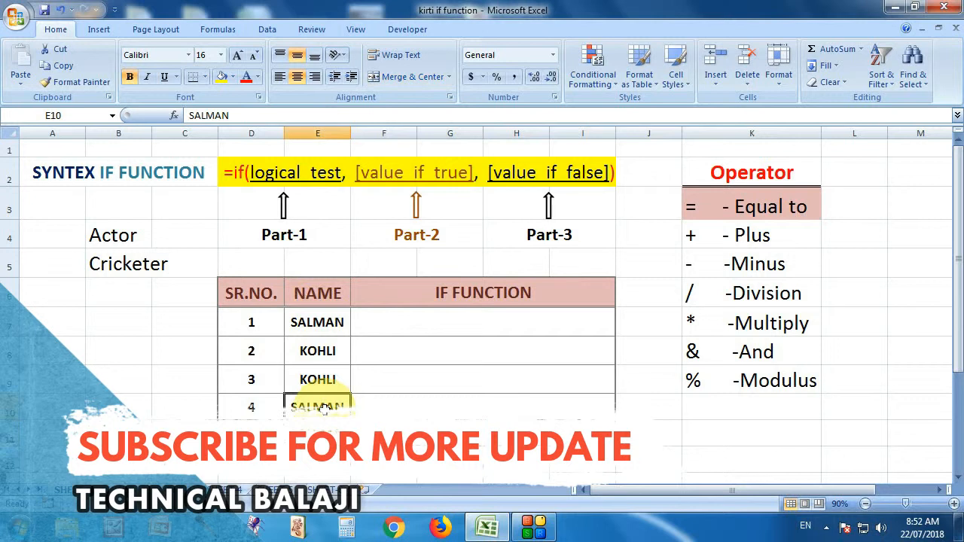
left_click(323, 376)
left_click(320, 349)
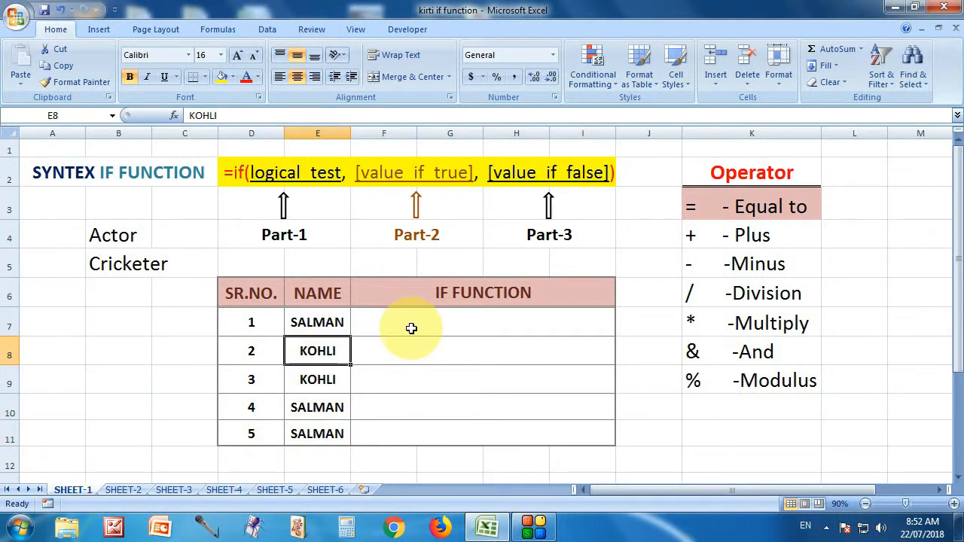
Enter the formula =IF(E7="SALMAN","ACTOR","CRICKETER") in F7, in the first row of the IF FUNCTION column.
left_click(444, 321)
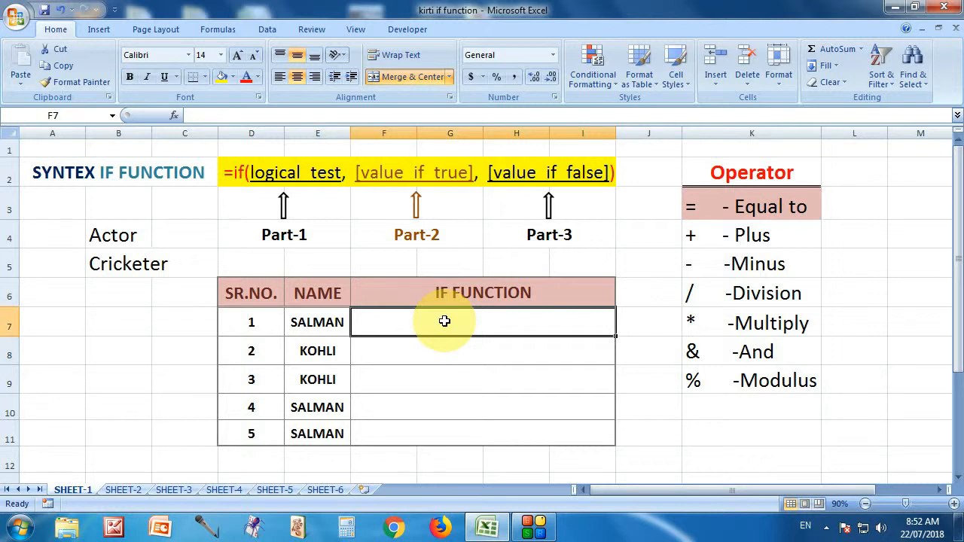
type("=")
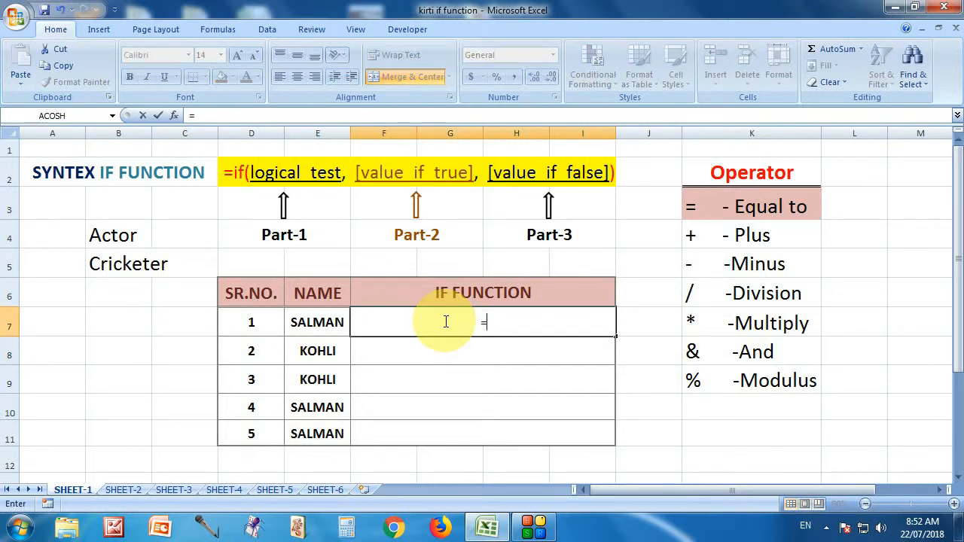
type("if(")
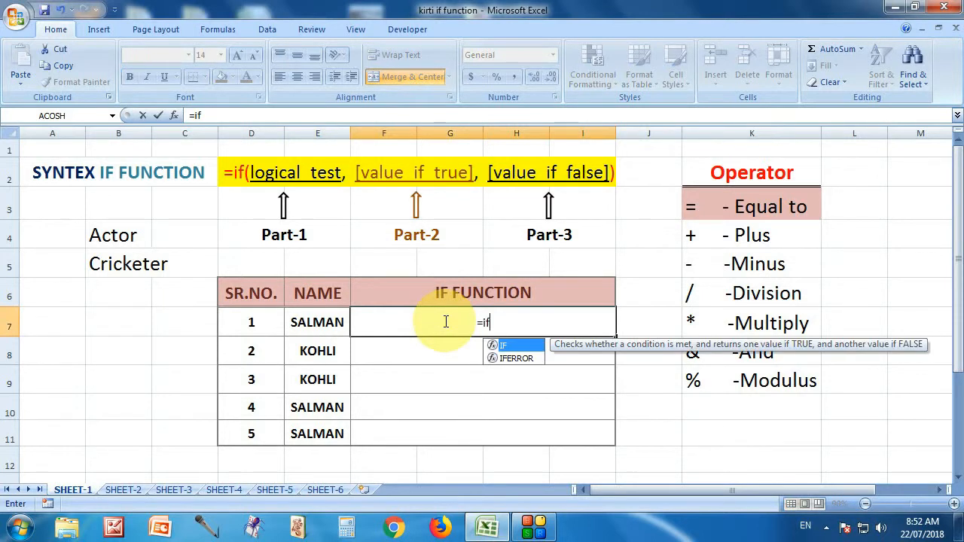
left_click(334, 322)
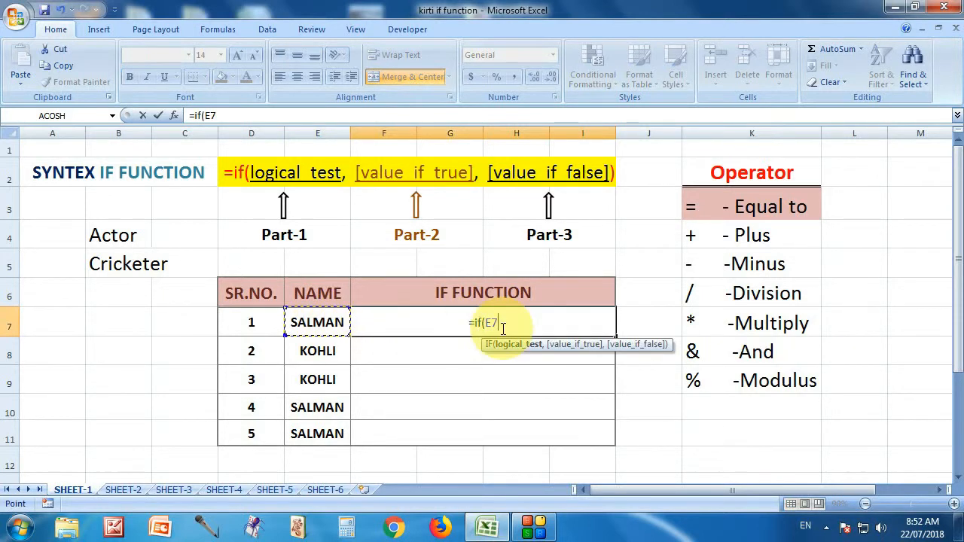
type("=\"salMA")
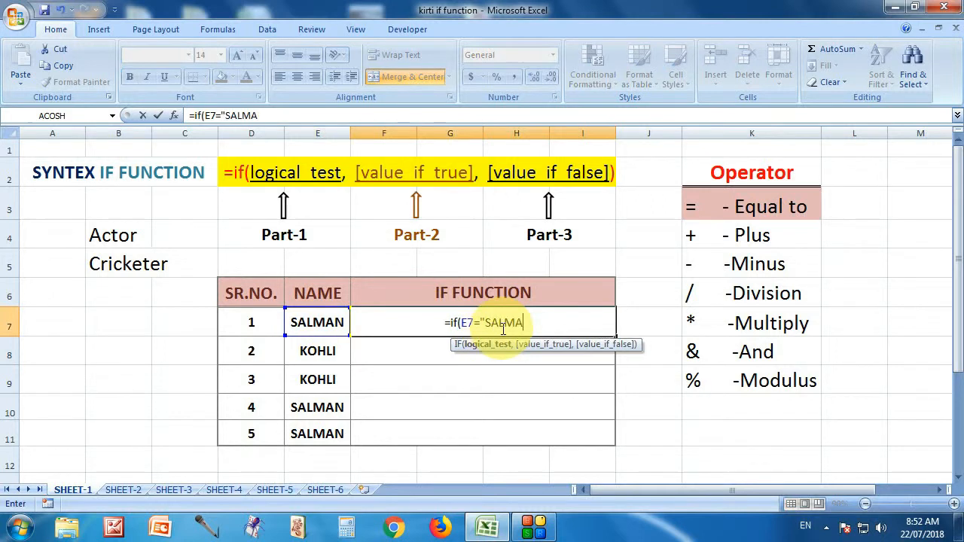
type("N\",\"ACTOR\",\"CRICKETER")
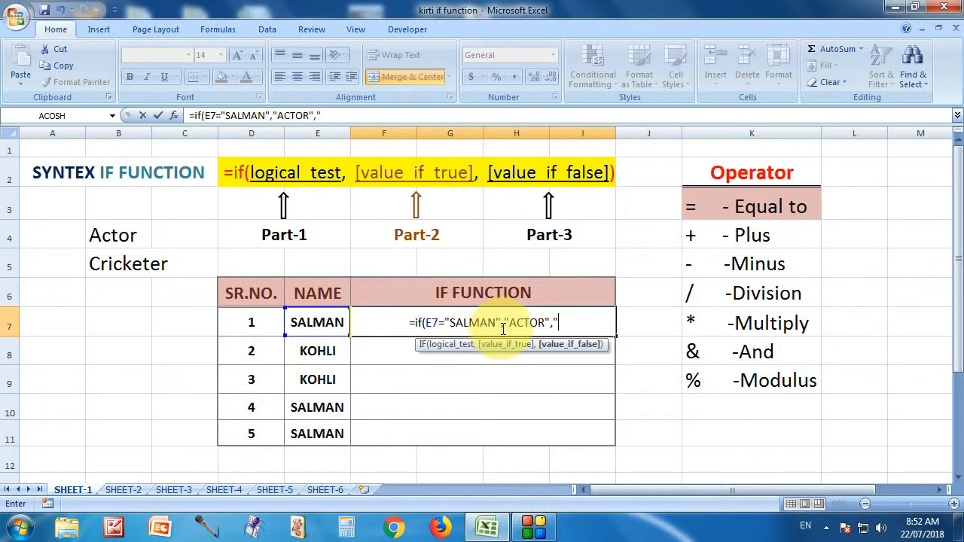
type("\")")
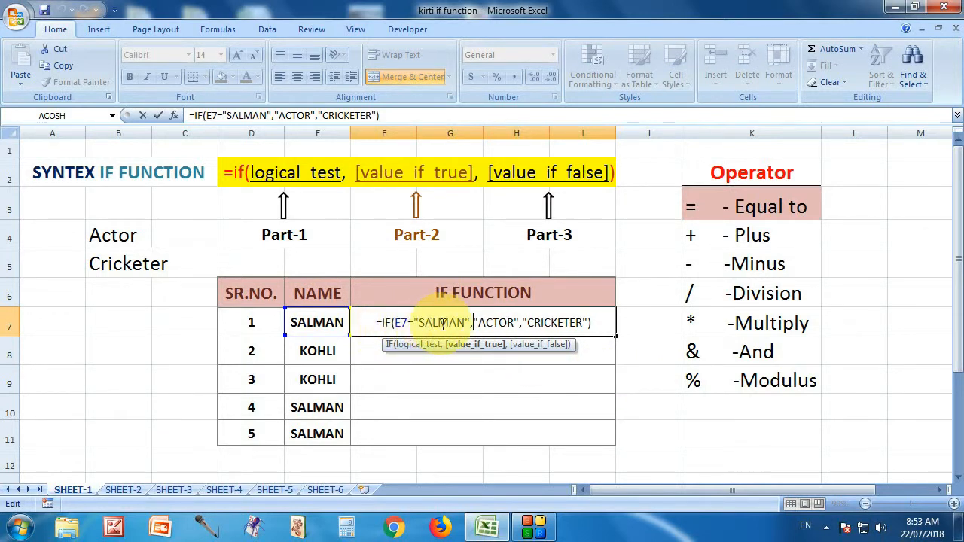
left_click_drag(395, 322, 469, 322)
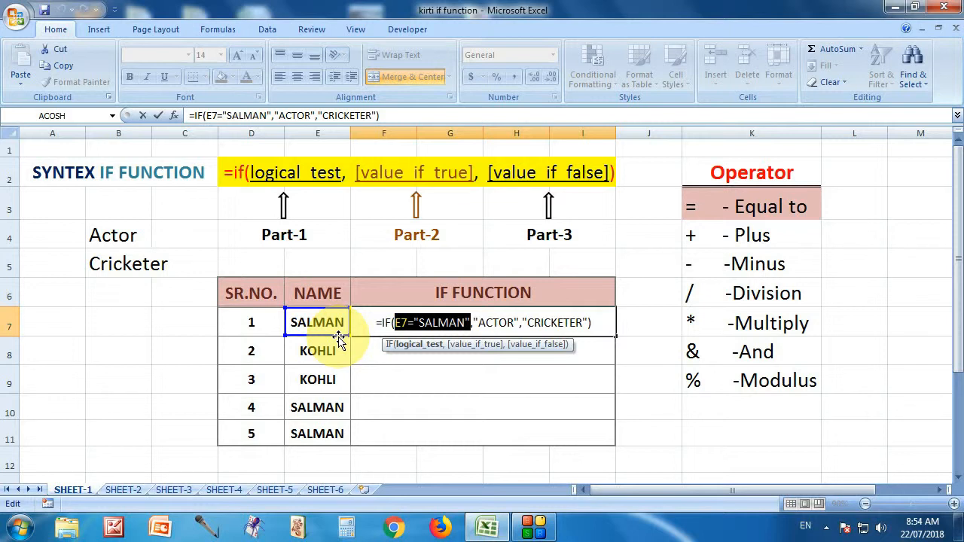
key("ctrl+Return")
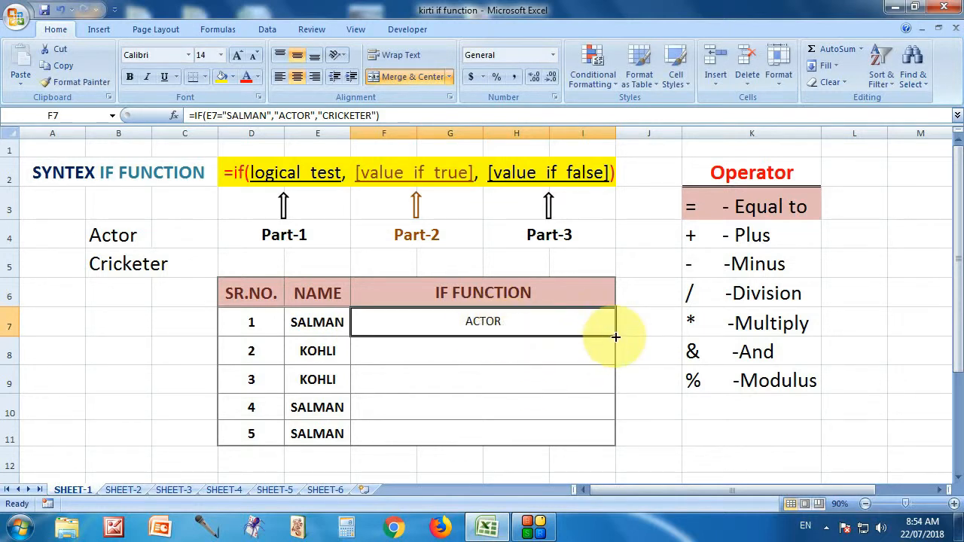
Fill the F7 formula down through row 11 and inspect the logical test of the copied formula in F8.
left_click_drag(615, 338, 618, 366)
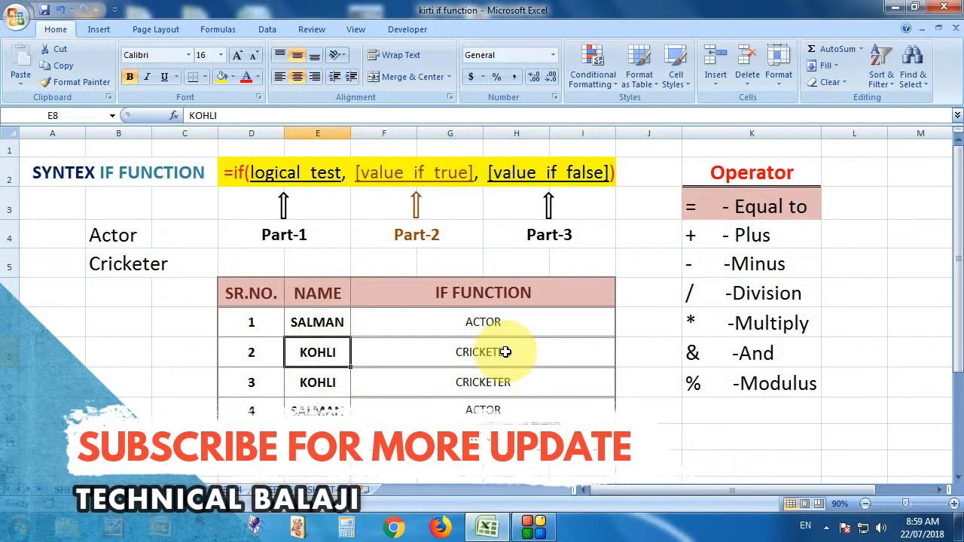
double_click(541, 352)
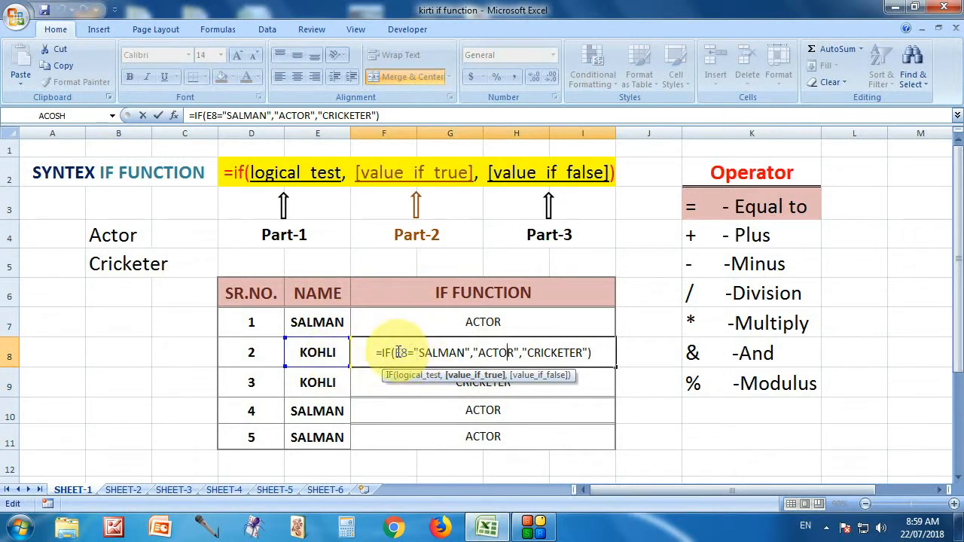
left_click_drag(396, 353, 468, 352)
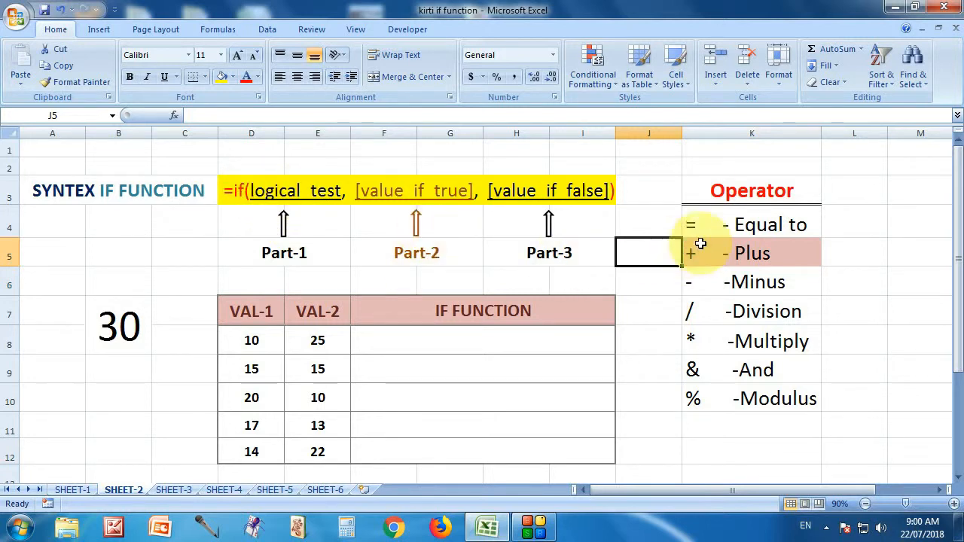
Examine the VAL-1 and VAL-2 entries and the empty IF FUNCTION cell in row 8 of SHEET-2.
left_click(584, 343)
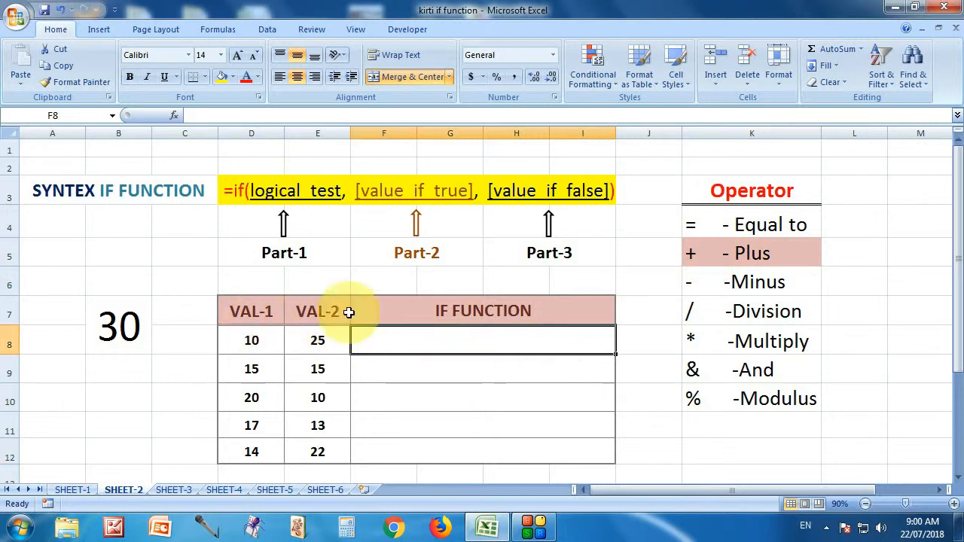
left_click(270, 341)
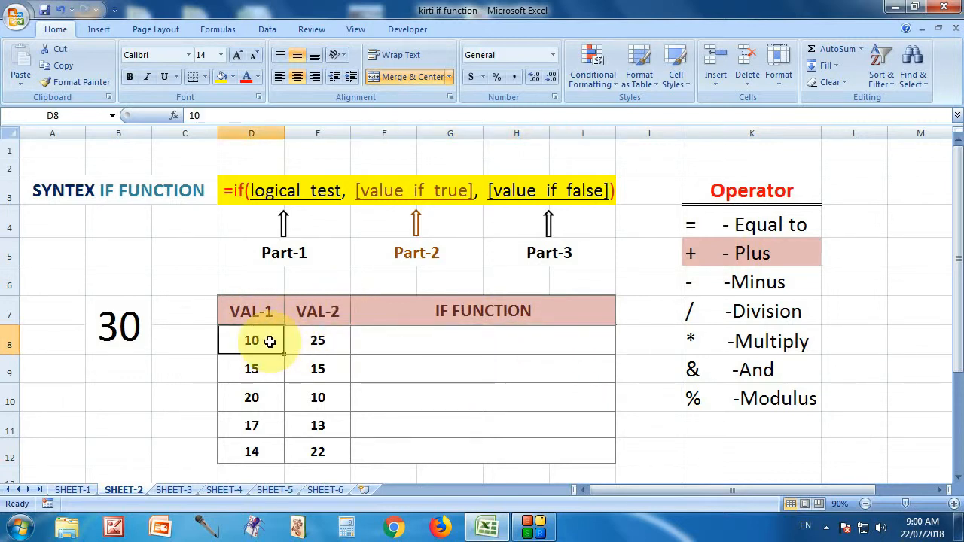
left_click(318, 340)
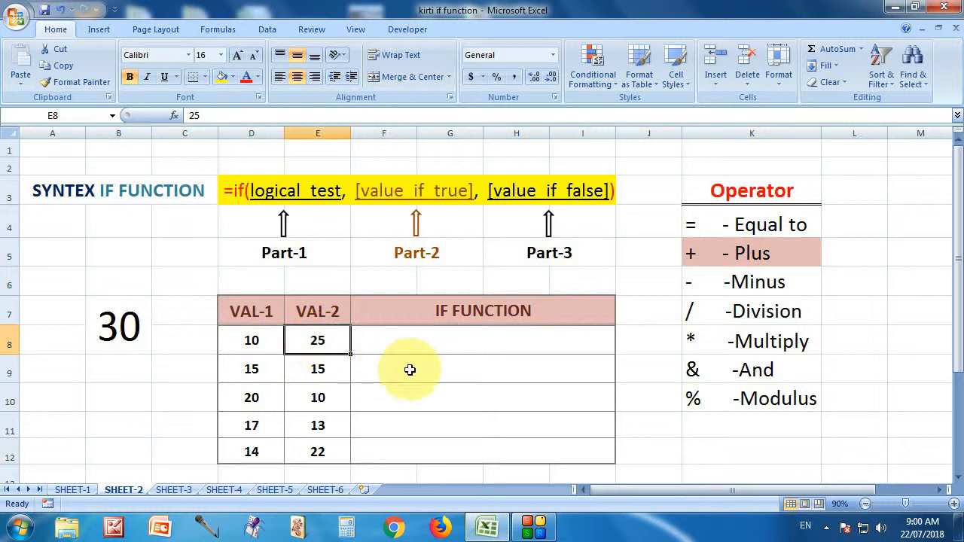
left_click(434, 338)
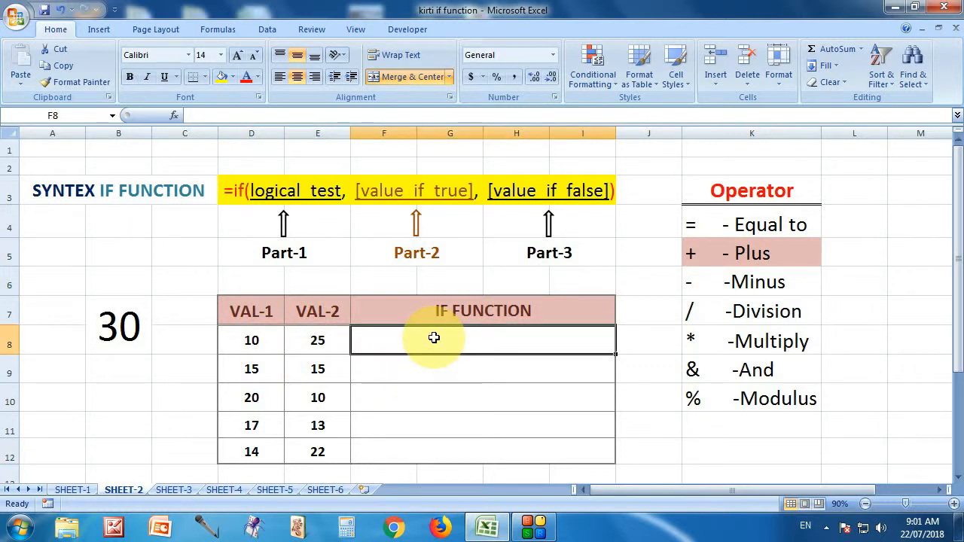
left_click(273, 338)
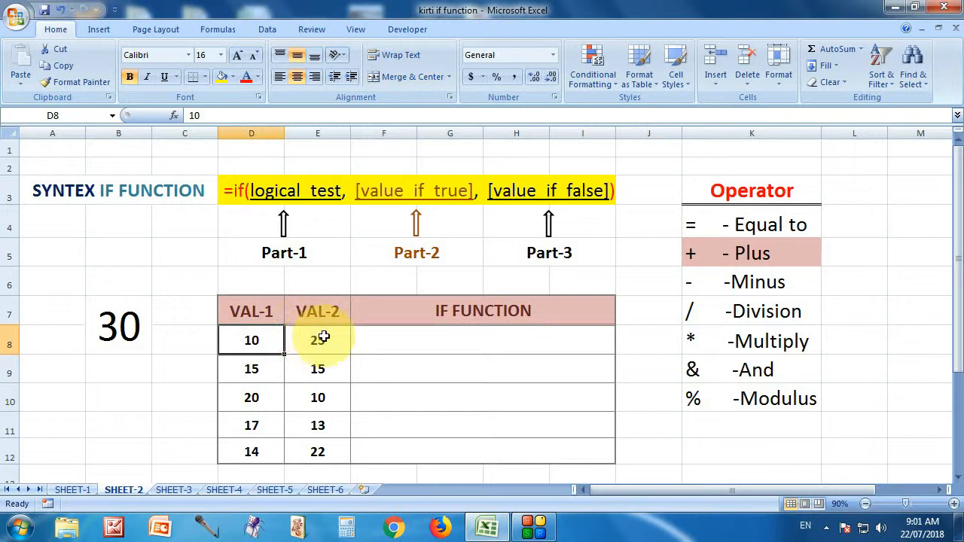
left_click(323, 339)
Enter an IF formula in F8 that tests D8+E8=30 and returns "TRUE" when the condition is met.
left_click(431, 339)
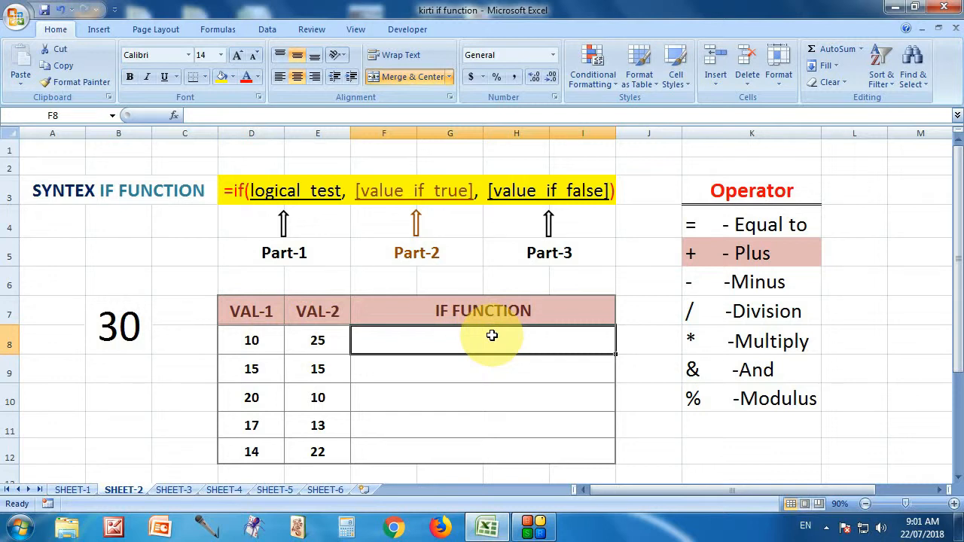
type("=")
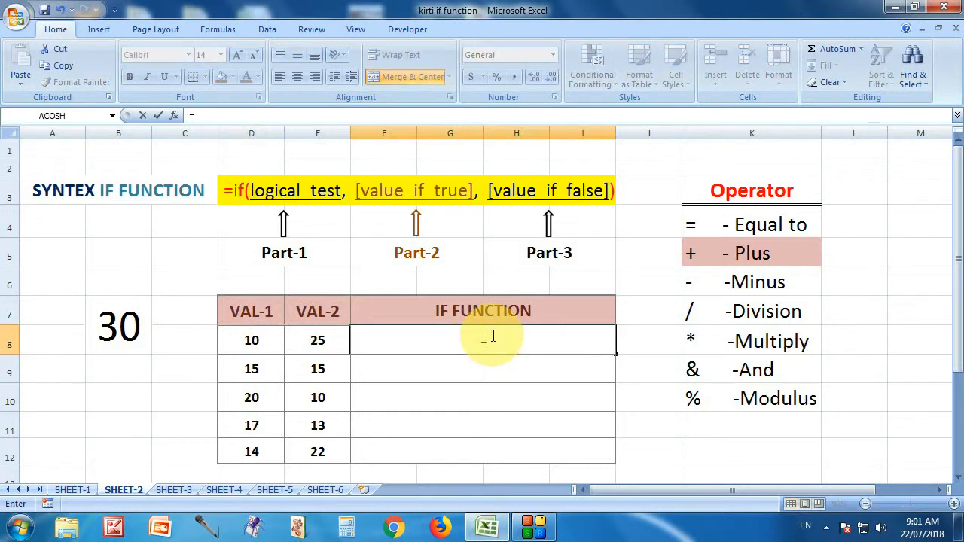
type("if")
key("Tab")
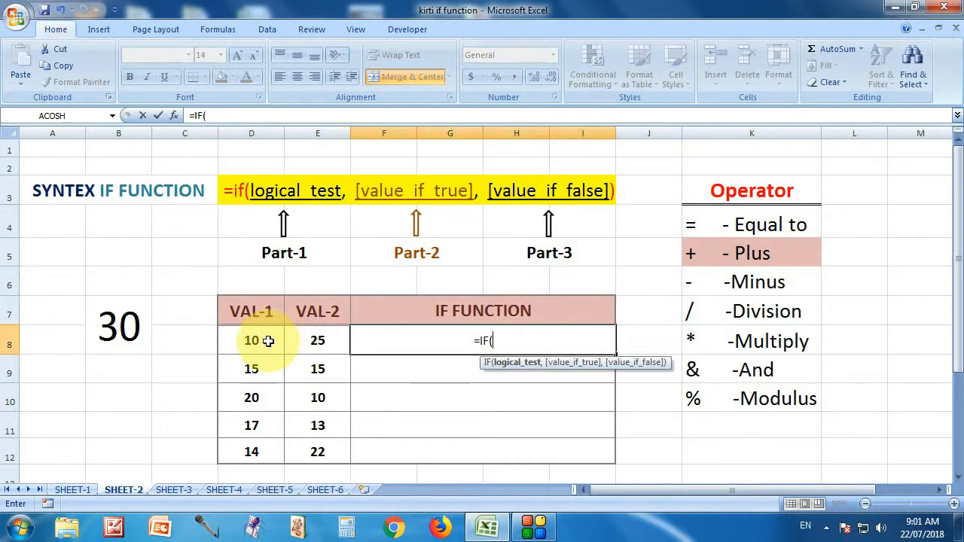
left_click(268, 342)
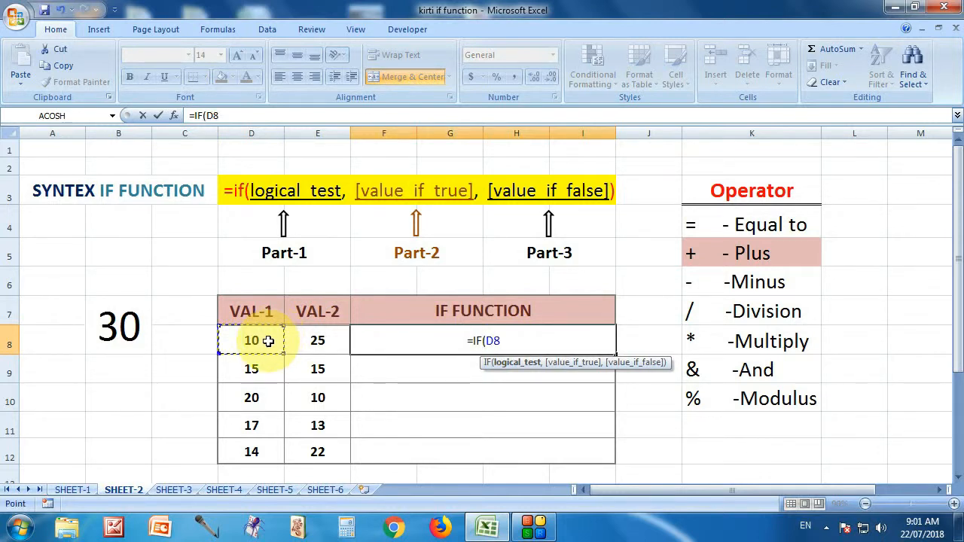
type("+")
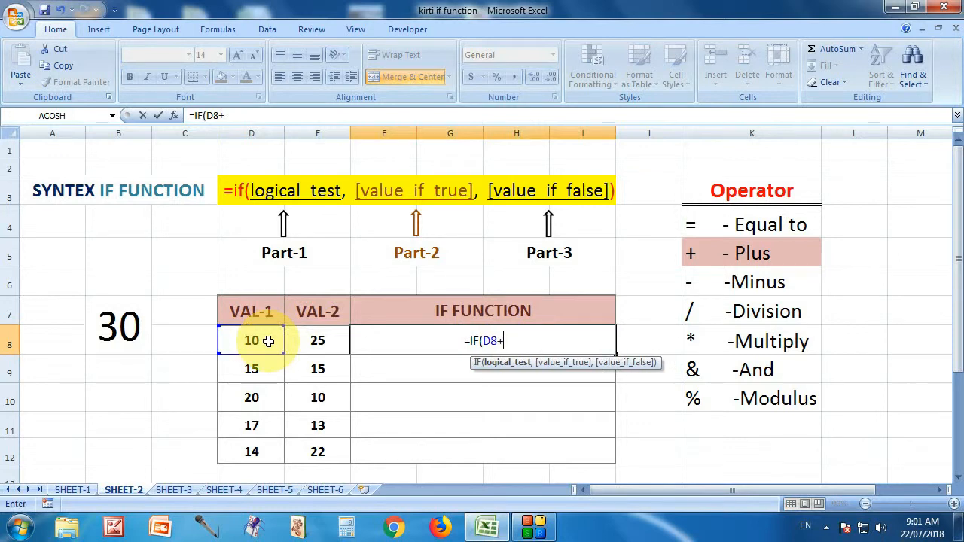
left_click(316, 343)
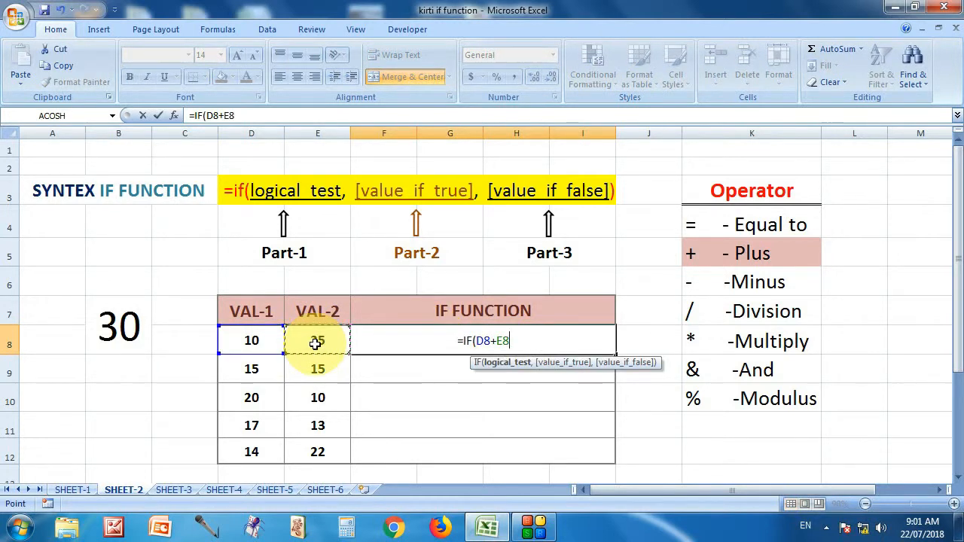
type("=30")
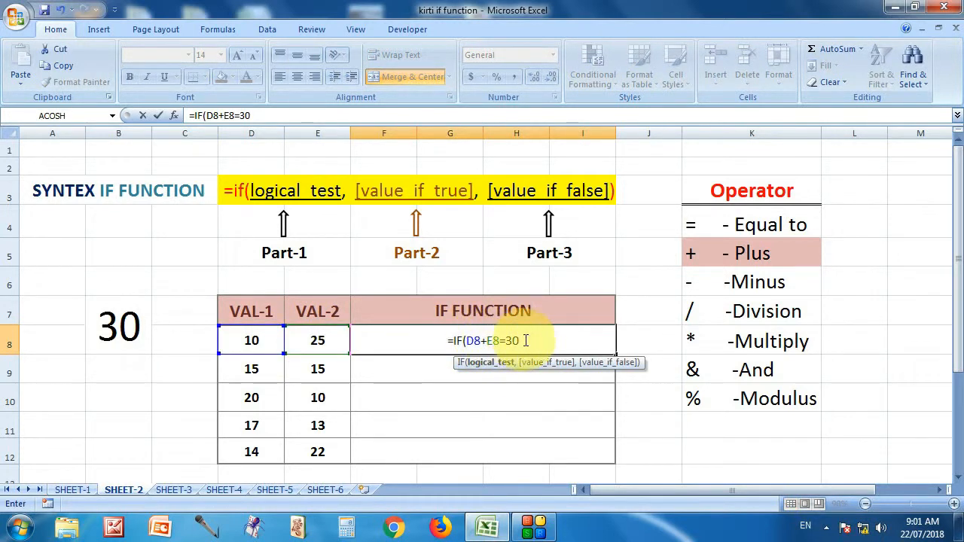
type(", ")
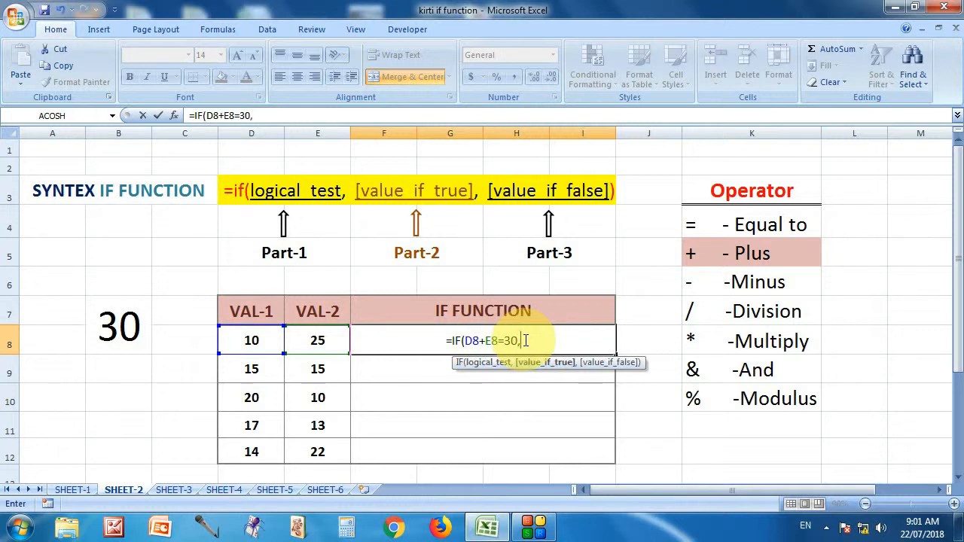
type("\"TRU")
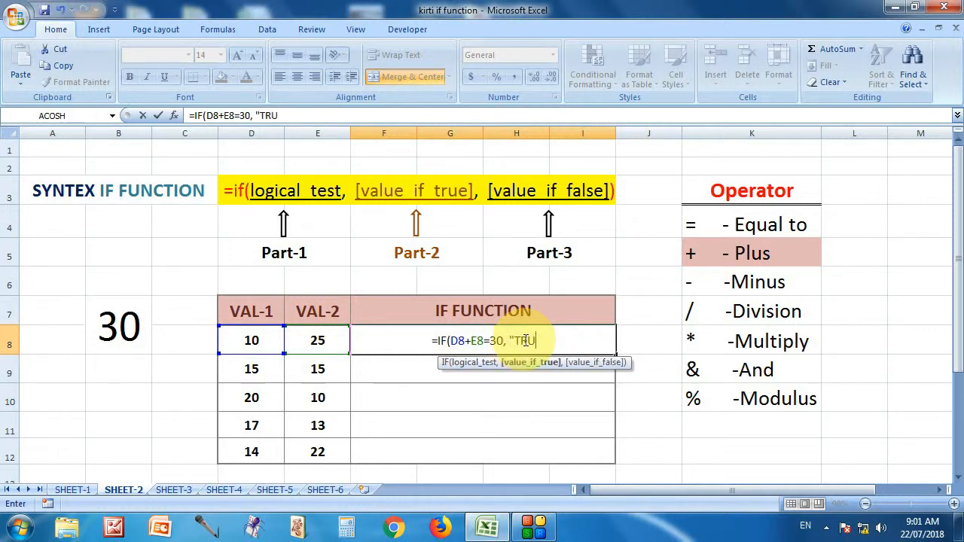
type("E\",")
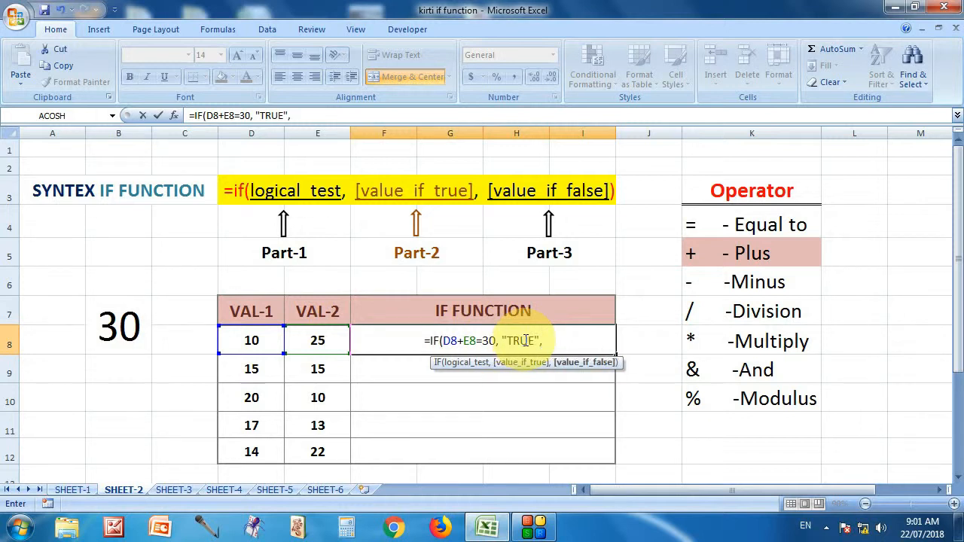